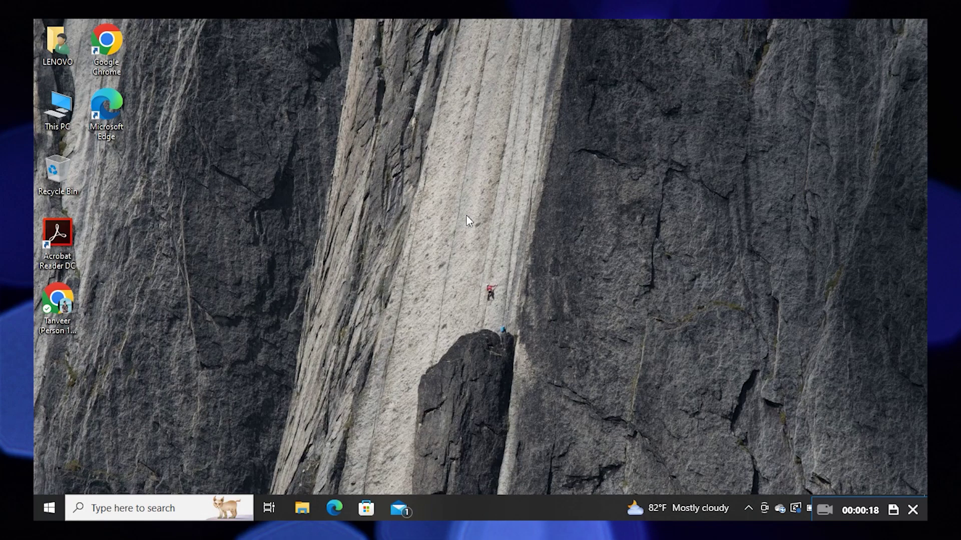
- Launch Google Chrome, maximise the profile picker and open the Tanveer profile
{"action": "double_click", "coordinate": [106, 46]}
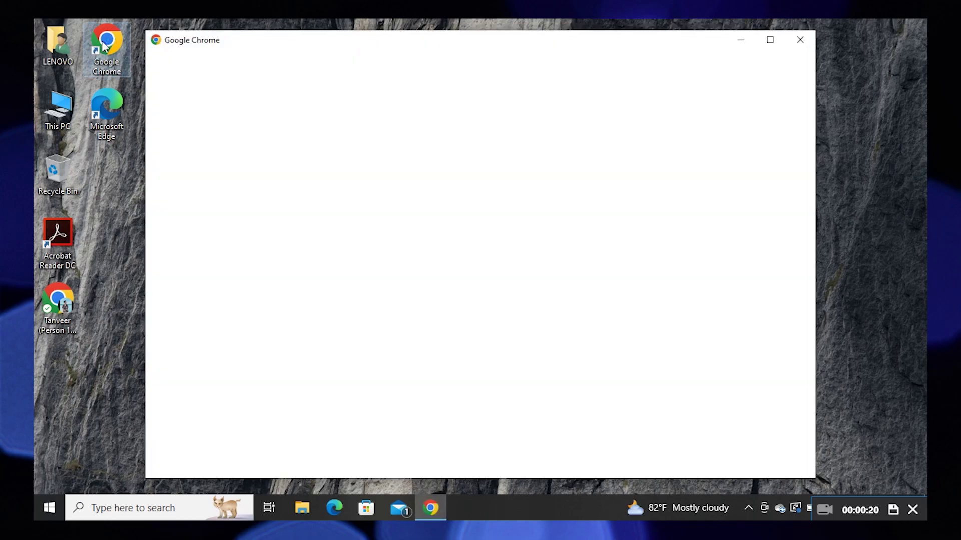
{"action": "left_click", "coordinate": [769, 40]}
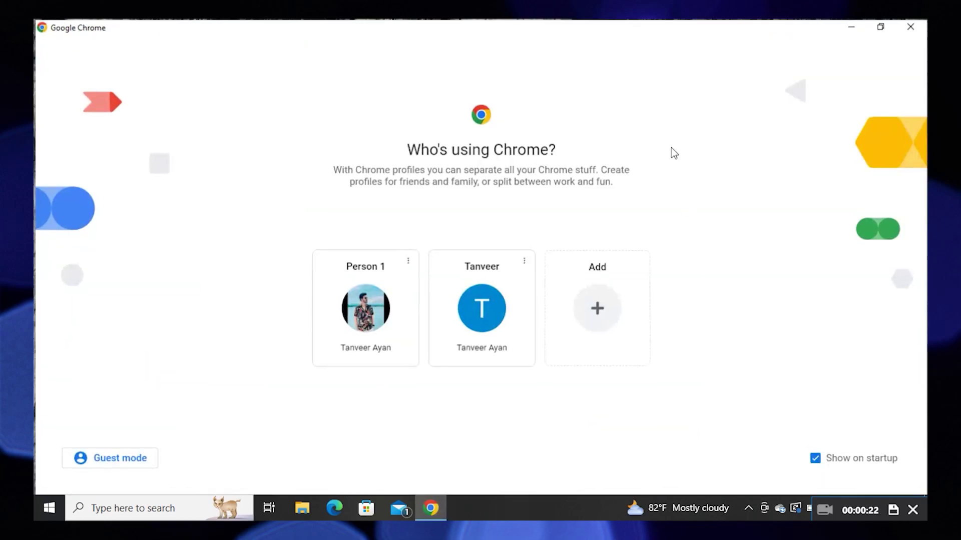
{"action": "left_click", "coordinate": [486, 330]}
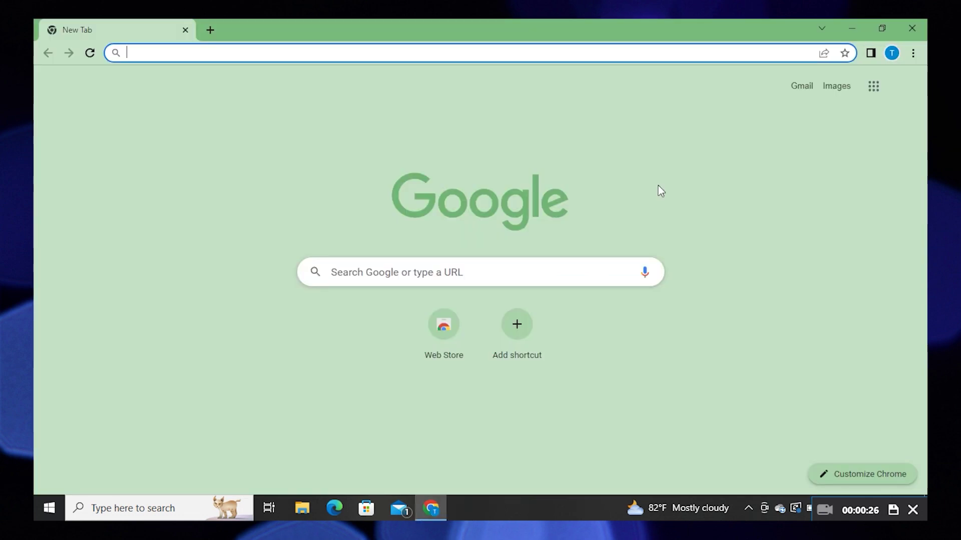
- Open Manage your Google Account, dismiss the storage warning, and go to the Security page
{"action": "left_click", "coordinate": [891, 53]}
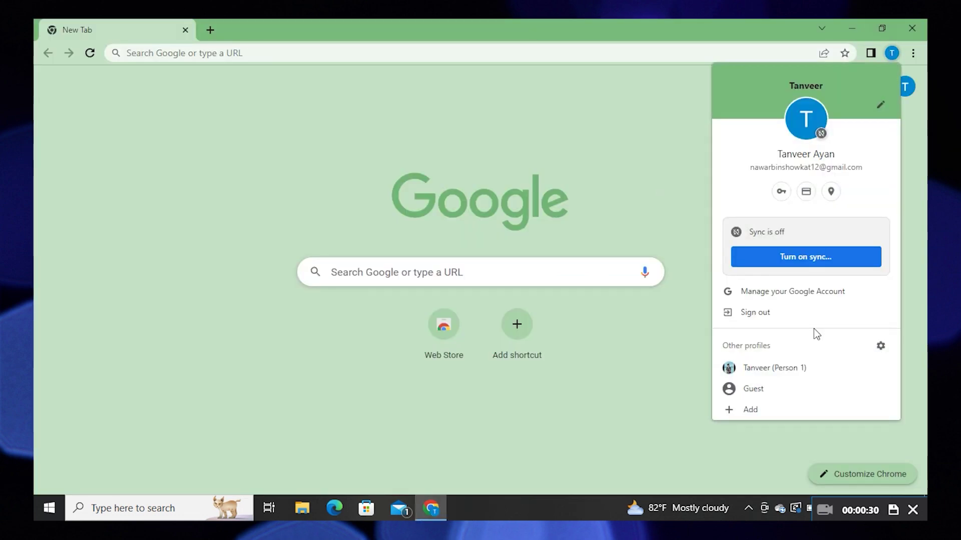
{"action": "left_click", "coordinate": [802, 292]}
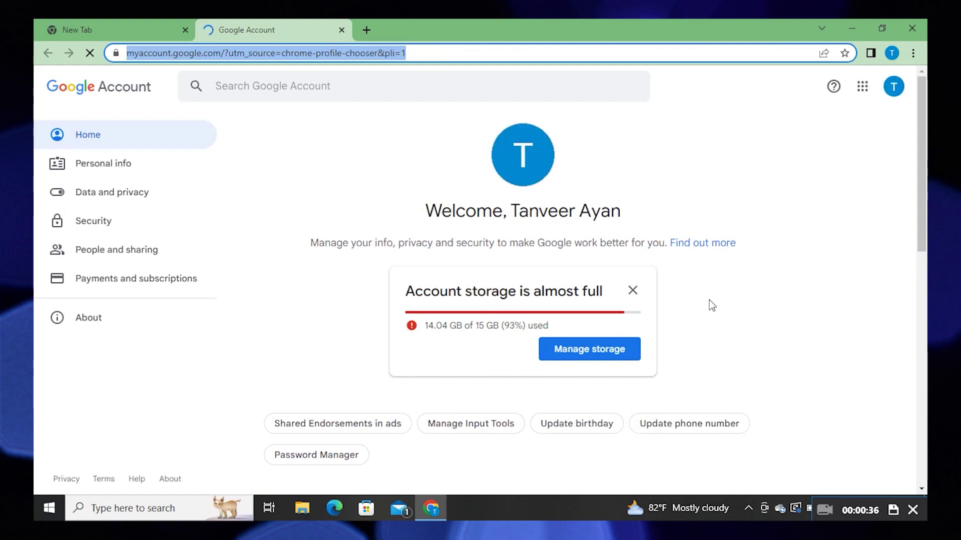
{"action": "left_click", "coordinate": [633, 290]}
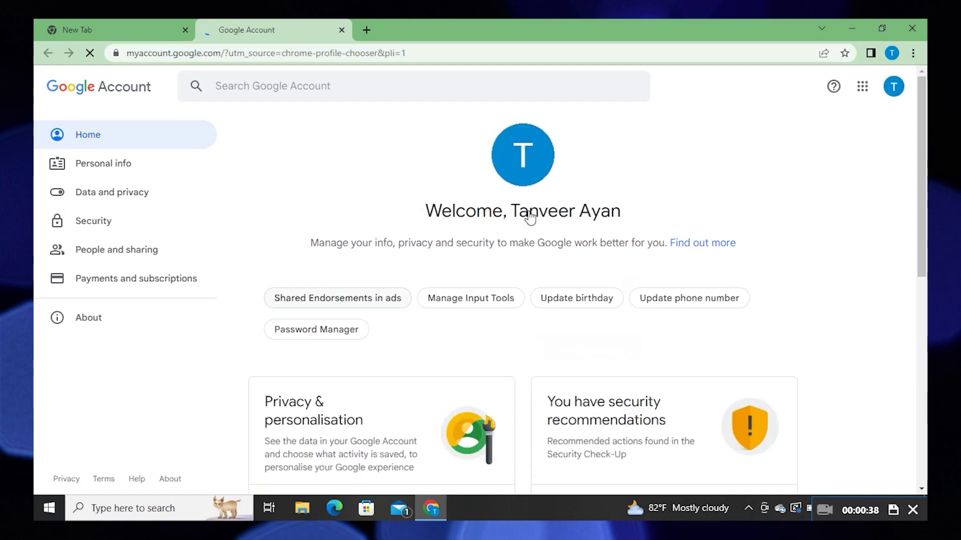
{"action": "left_click", "coordinate": [113, 223]}
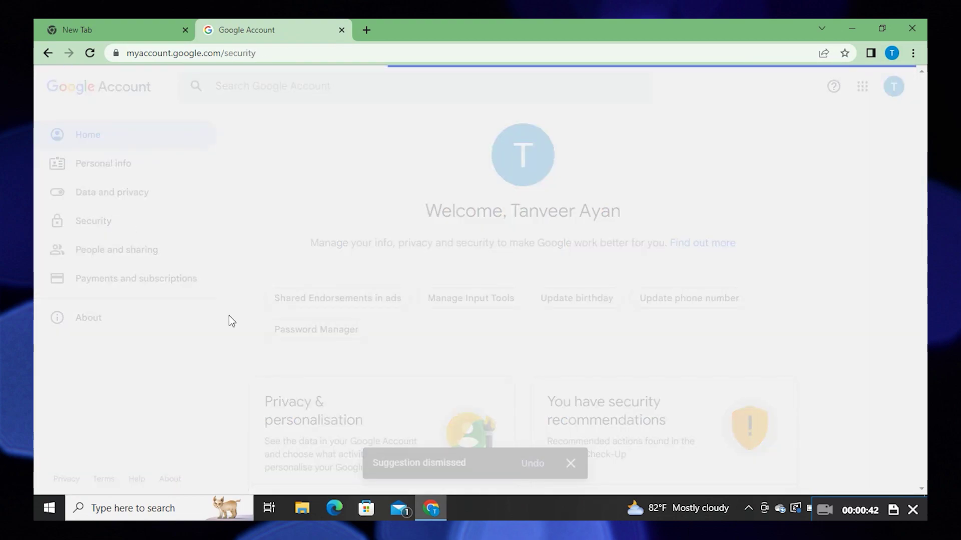
{"action": "scroll", "coordinate": [233, 330], "scroll_direction": "down", "scroll_amount": 3}
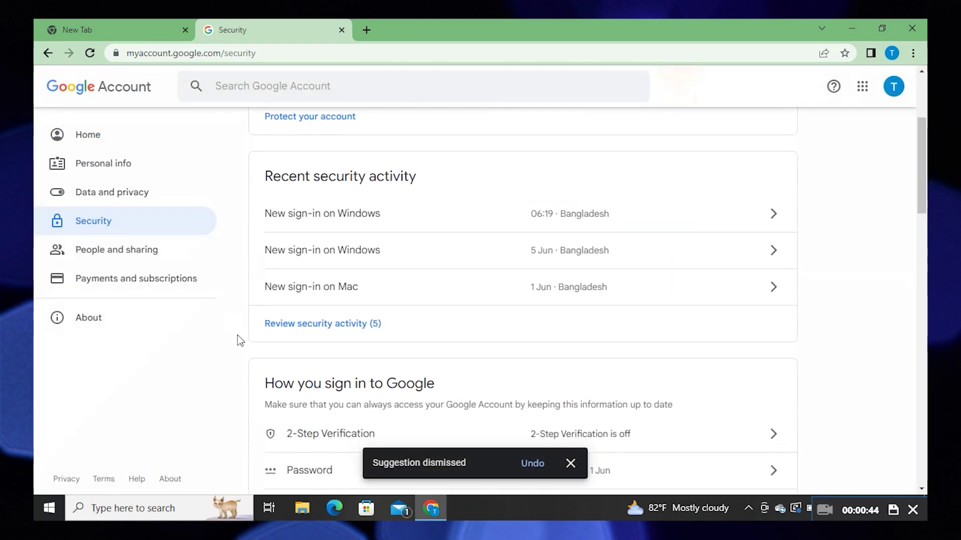
{"action": "scroll", "coordinate": [238, 340], "scroll_direction": "down", "scroll_amount": 2}
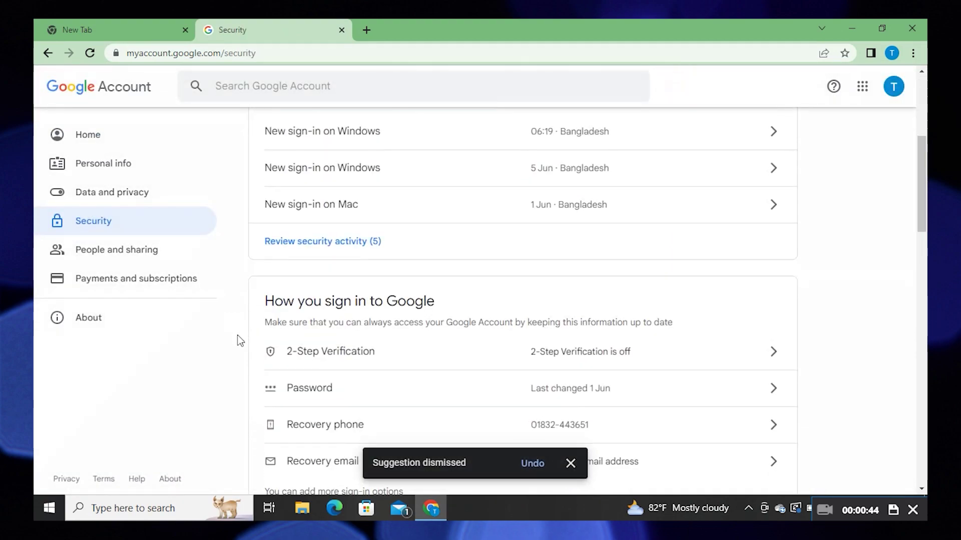
- Start 2-Step Verification setup and verify the backup phone with a texted code
{"action": "left_click", "coordinate": [390, 354]}
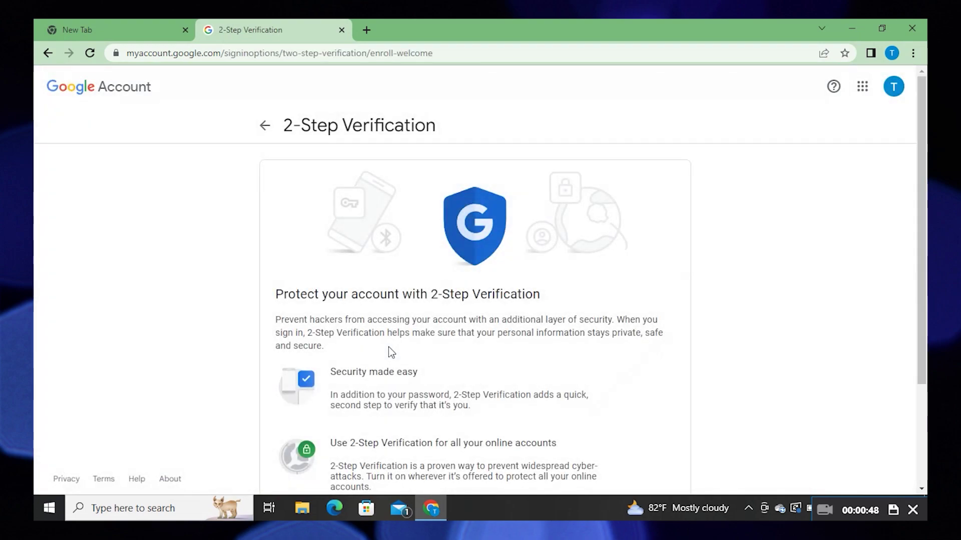
{"action": "scroll", "coordinate": [388, 346], "scroll_direction": "down", "scroll_amount": 1}
{"action": "scroll", "coordinate": [390, 349], "scroll_direction": "down", "scroll_amount": 2}
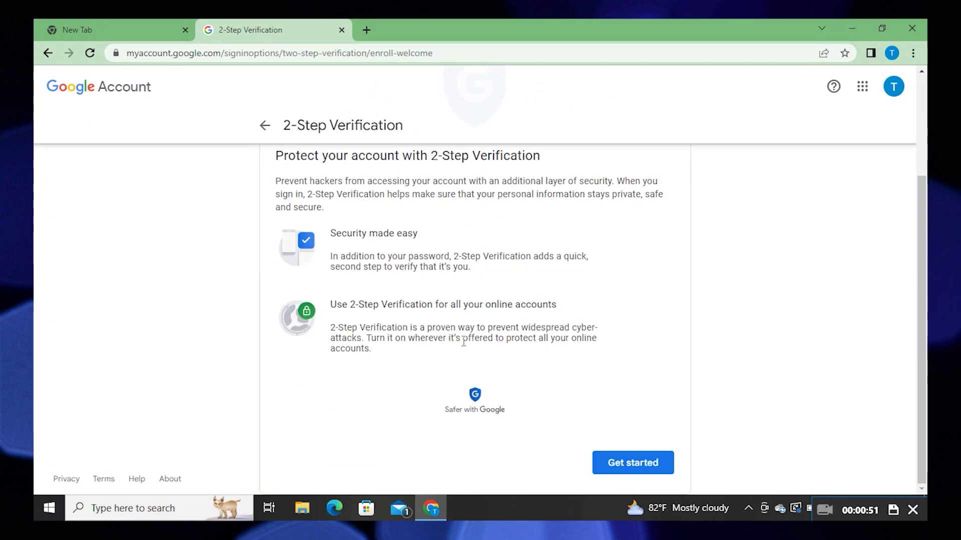
{"action": "left_click", "coordinate": [641, 462]}
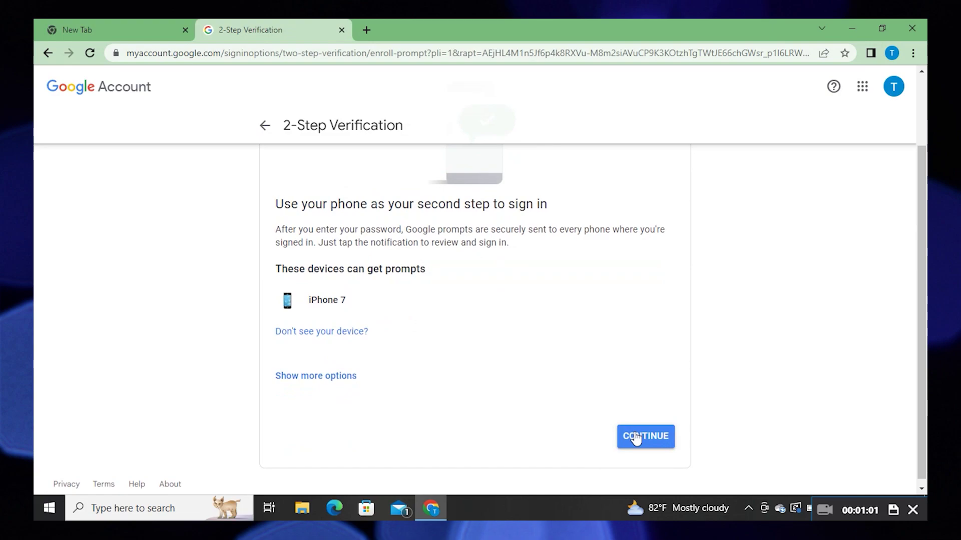
{"action": "left_click", "coordinate": [637, 438]}
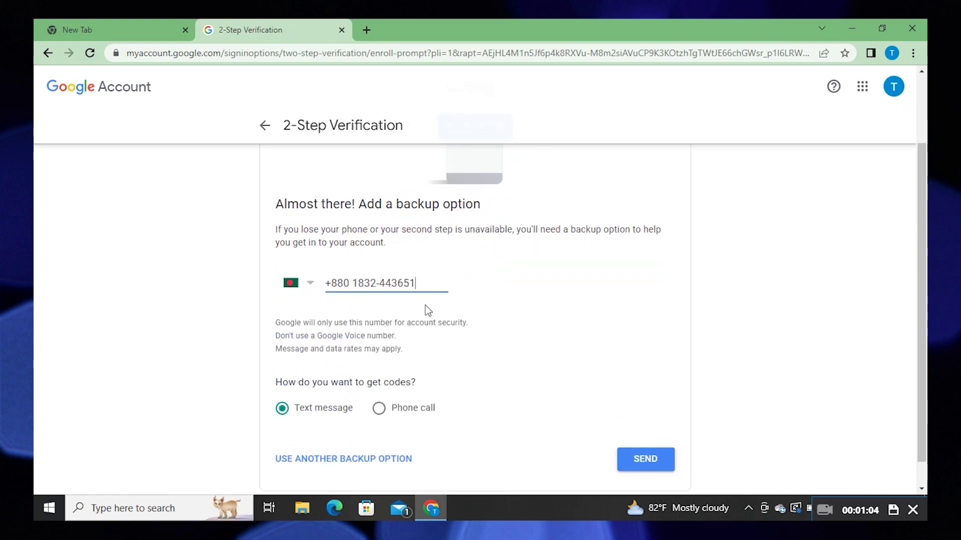
{"action": "left_click", "coordinate": [637, 460]}
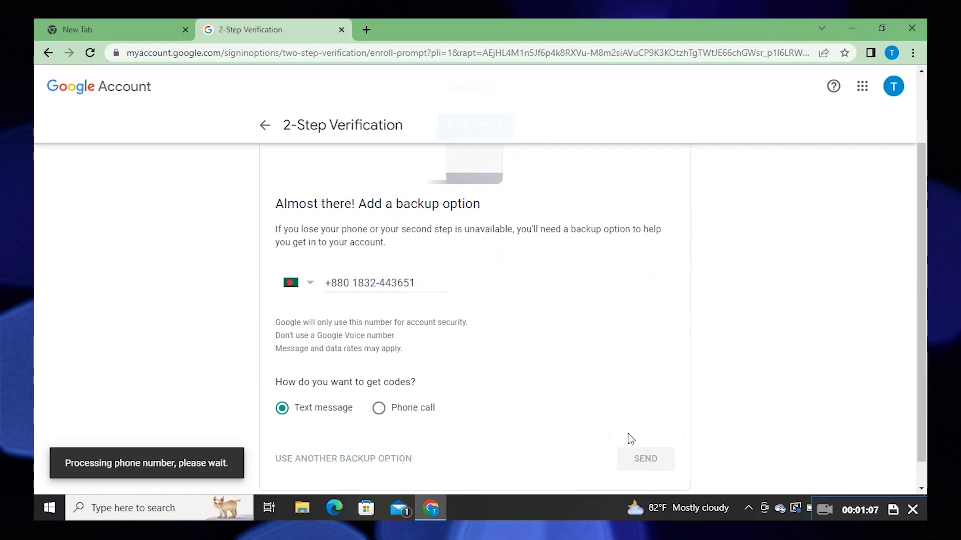
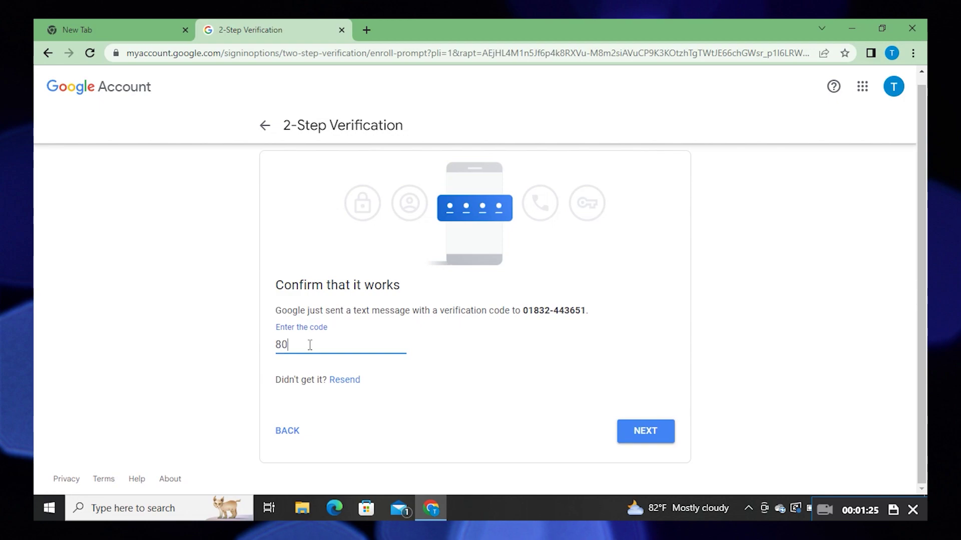
{"action": "key", "text": "Return"}
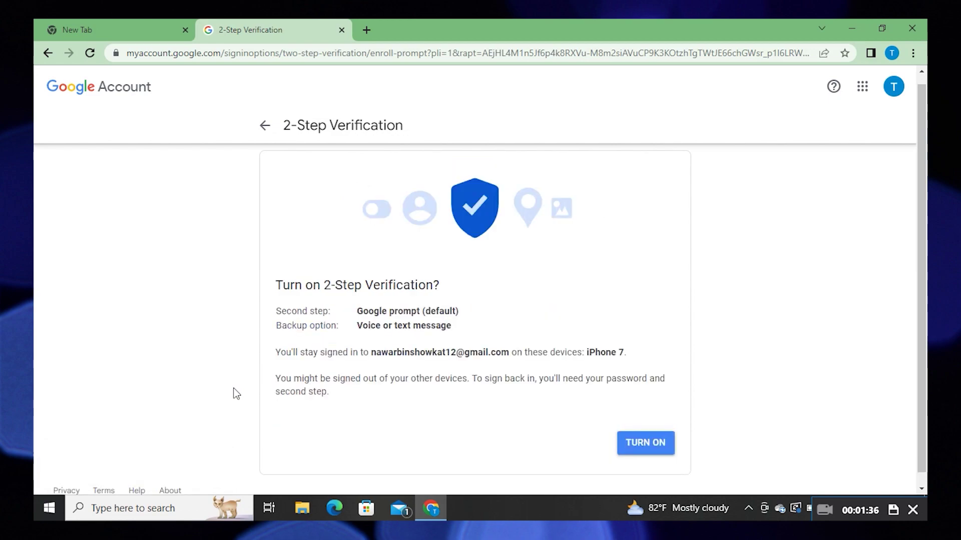
- Turn on 2-Step Verification and revoke trust from all trusted devices
{"action": "left_click", "coordinate": [655, 445]}
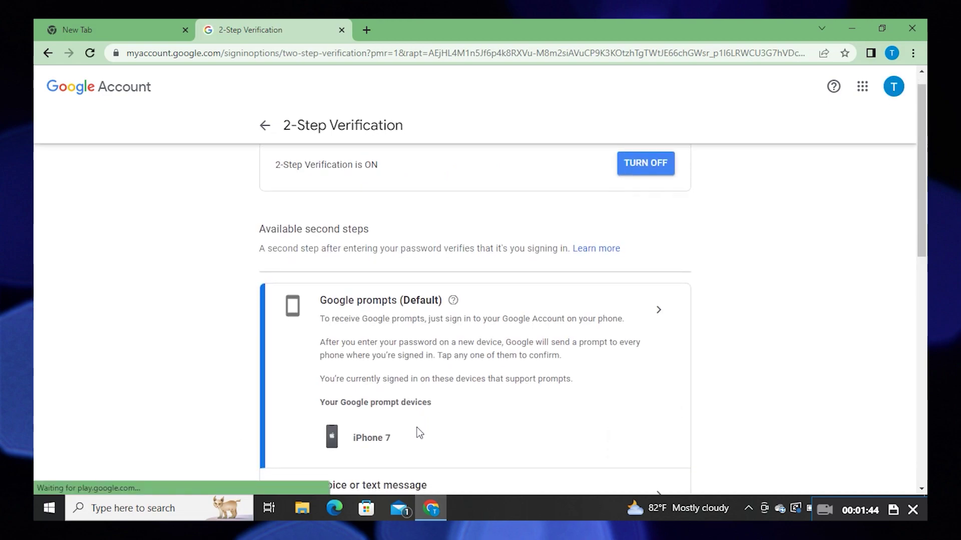
{"action": "scroll", "coordinate": [418, 432], "scroll_direction": "down", "scroll_amount": 1}
{"action": "scroll", "coordinate": [418, 432], "scroll_direction": "down", "scroll_amount": 1}
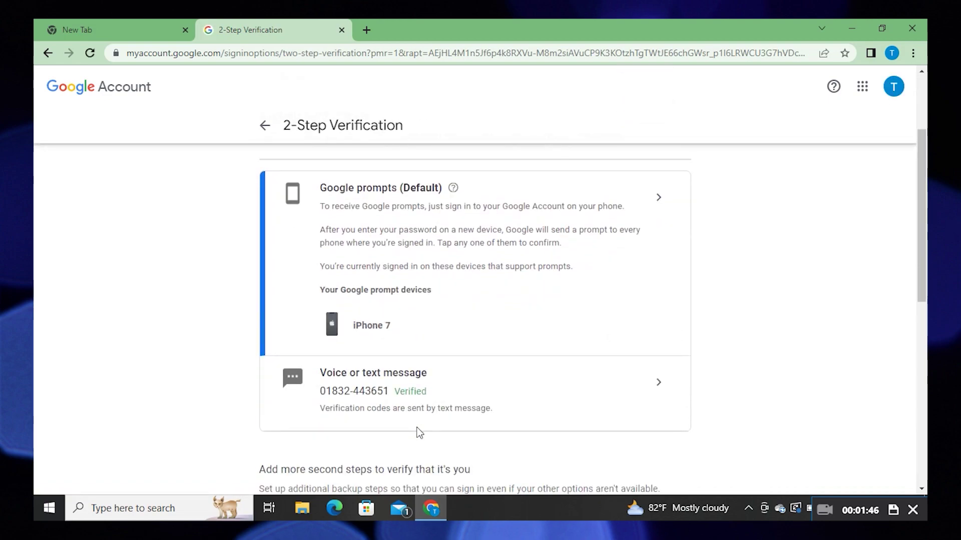
{"action": "scroll", "coordinate": [418, 433], "scroll_direction": "down", "scroll_amount": 2}
{"action": "scroll", "coordinate": [418, 433], "scroll_direction": "down", "scroll_amount": 2}
{"action": "scroll", "coordinate": [418, 433], "scroll_direction": "down", "scroll_amount": 1}
{"action": "scroll", "coordinate": [418, 432], "scroll_direction": "down", "scroll_amount": 1}
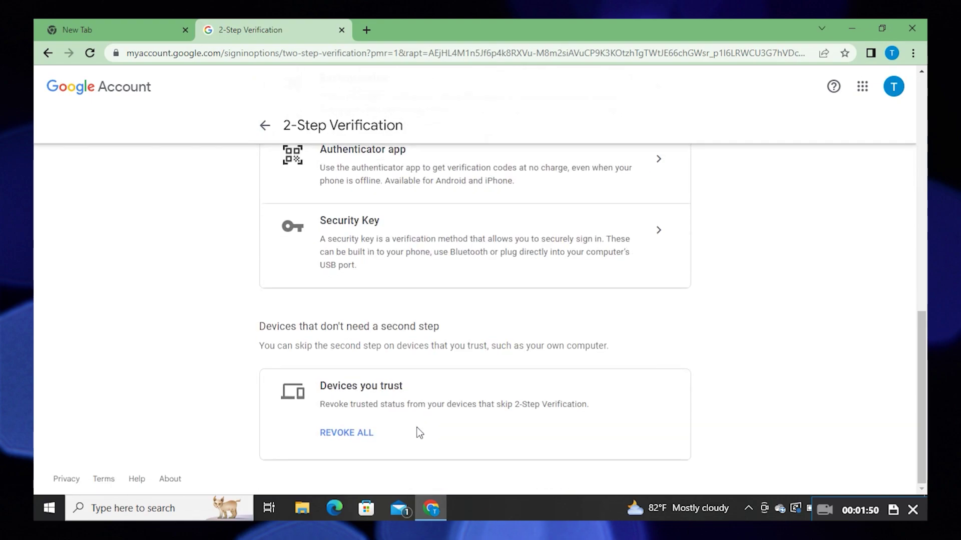
{"action": "left_click", "coordinate": [344, 433]}
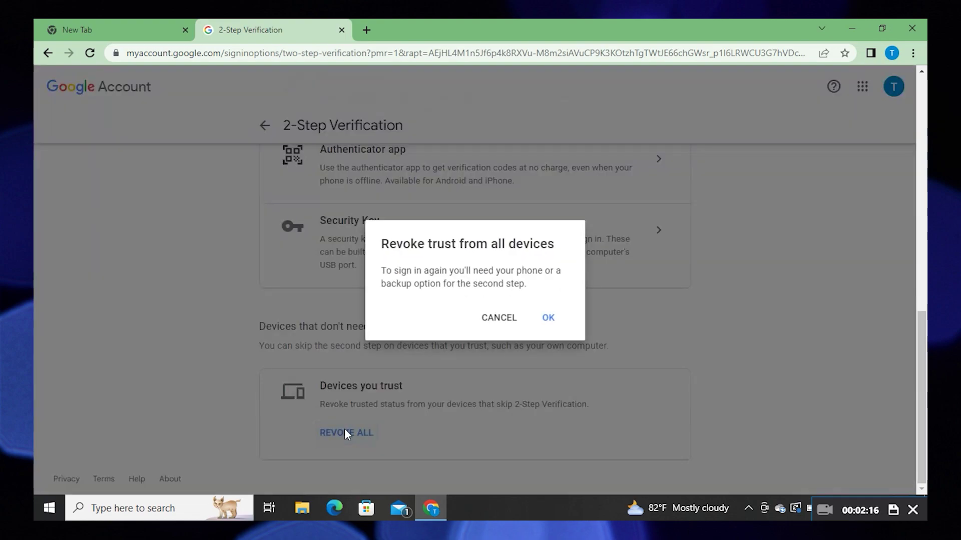
{"action": "left_click", "coordinate": [549, 316]}
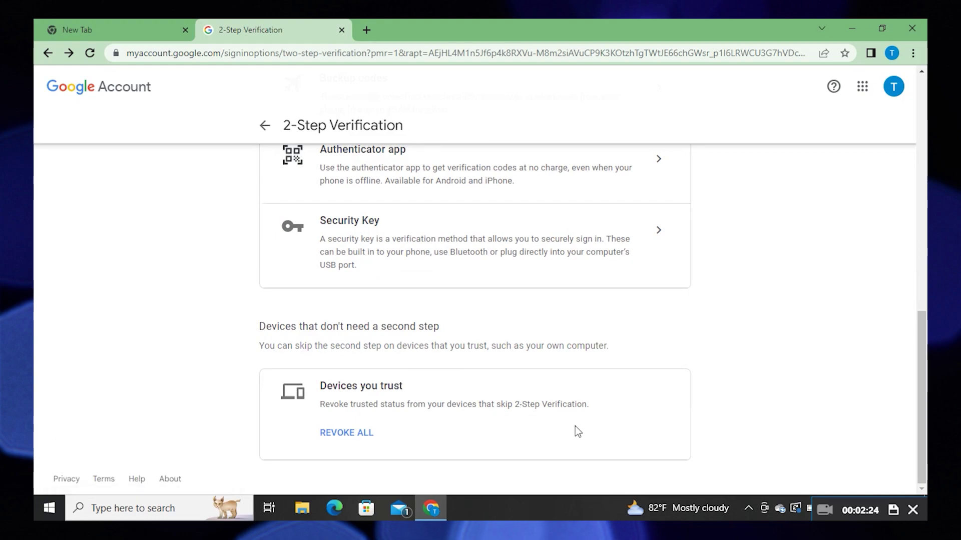
{"action": "scroll", "coordinate": [627, 402], "scroll_direction": "up", "scroll_amount": 2}
{"action": "scroll", "coordinate": [643, 393], "scroll_direction": "down", "scroll_amount": 1}
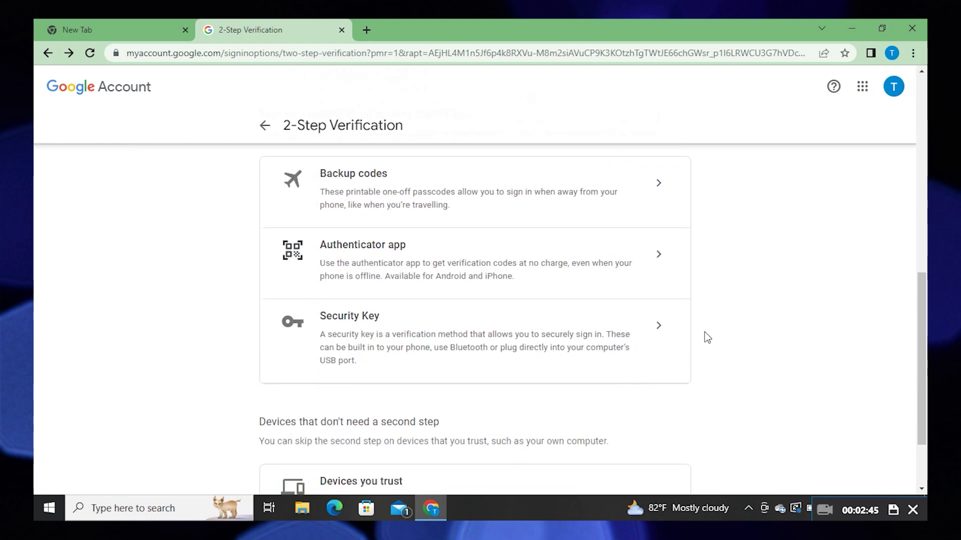
{"action": "scroll", "coordinate": [680, 335], "scroll_direction": "down", "scroll_amount": 1}
{"action": "scroll", "coordinate": [637, 311], "scroll_direction": "up", "scroll_amount": 1}
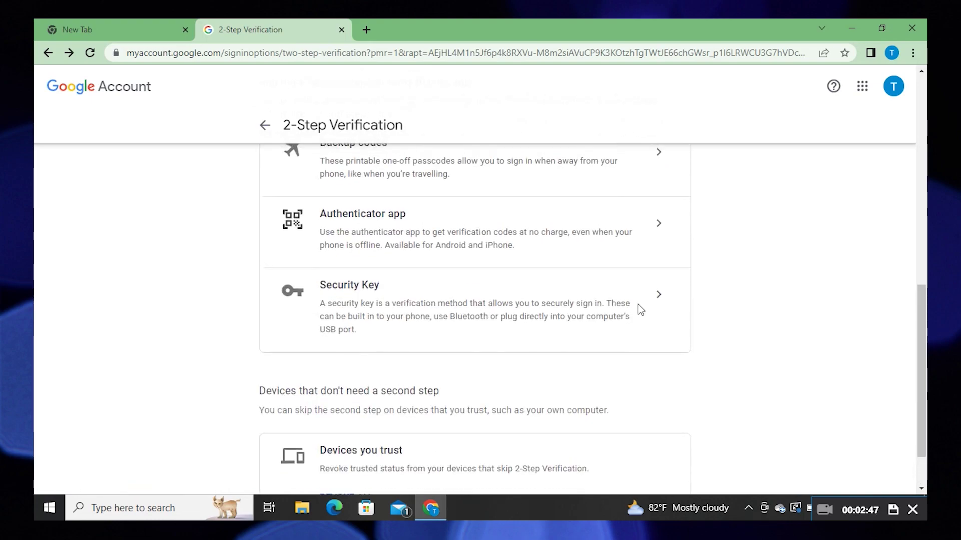
- Open the Security keys page, then return to the 2-Step Verification settings
{"action": "left_click", "coordinate": [660, 296]}
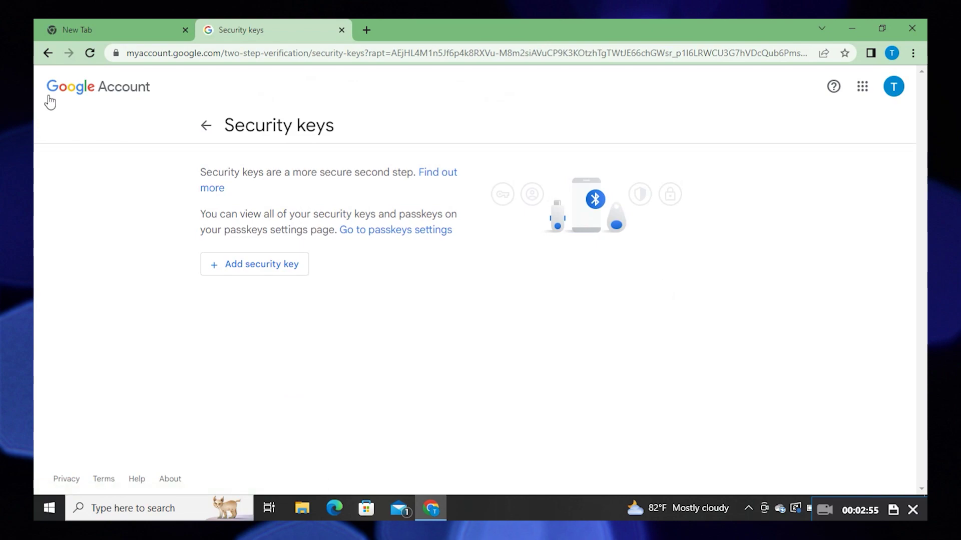
{"action": "left_click", "coordinate": [48, 53]}
{"action": "scroll", "coordinate": [241, 266], "scroll_direction": "down", "scroll_amount": 2}
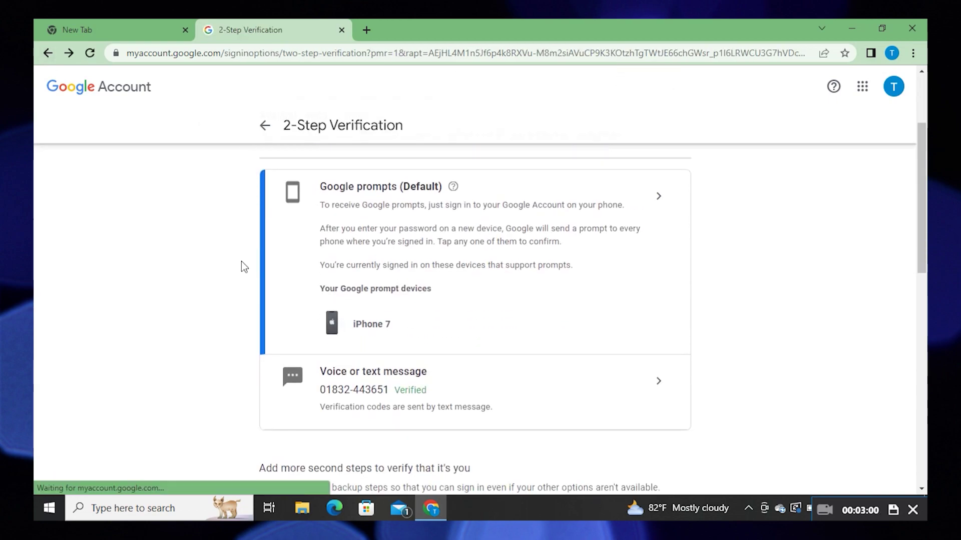
{"action": "scroll", "coordinate": [388, 110], "scroll_direction": "down", "scroll_amount": 3}
{"action": "scroll", "coordinate": [522, 258], "scroll_direction": "down", "scroll_amount": 5}
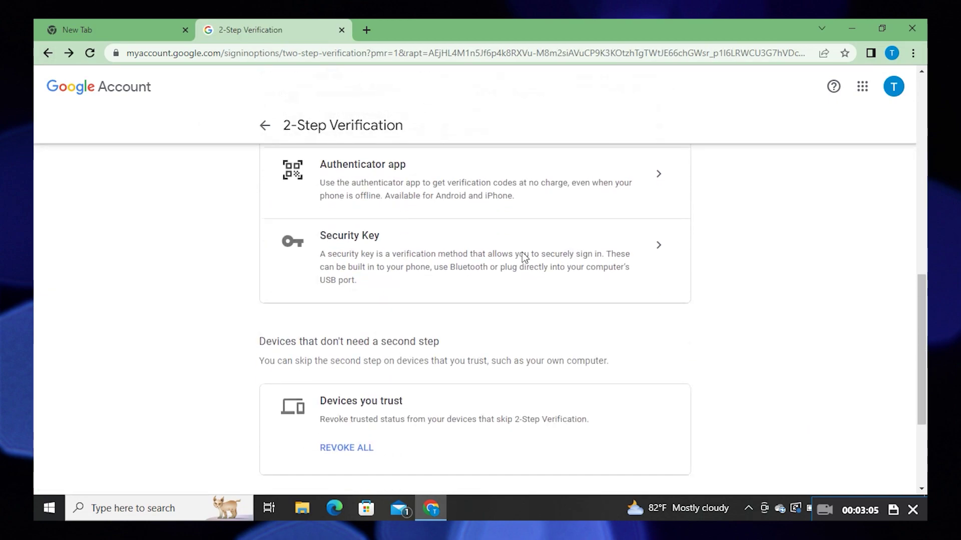
- Generate a custom-named app password 'qweat', select it, close the dialog and minimise Chrome
{"action": "left_click", "coordinate": [659, 430]}
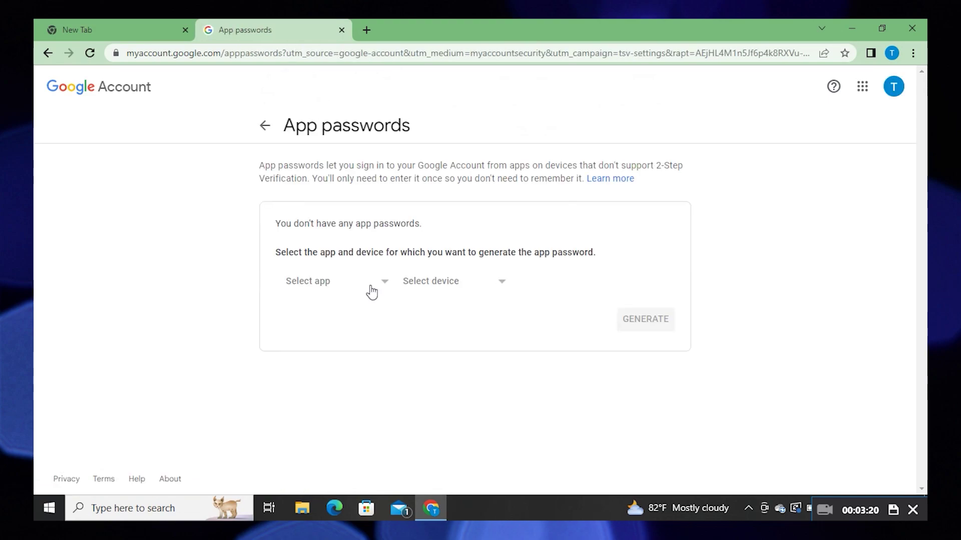
{"action": "left_click", "coordinate": [372, 290]}
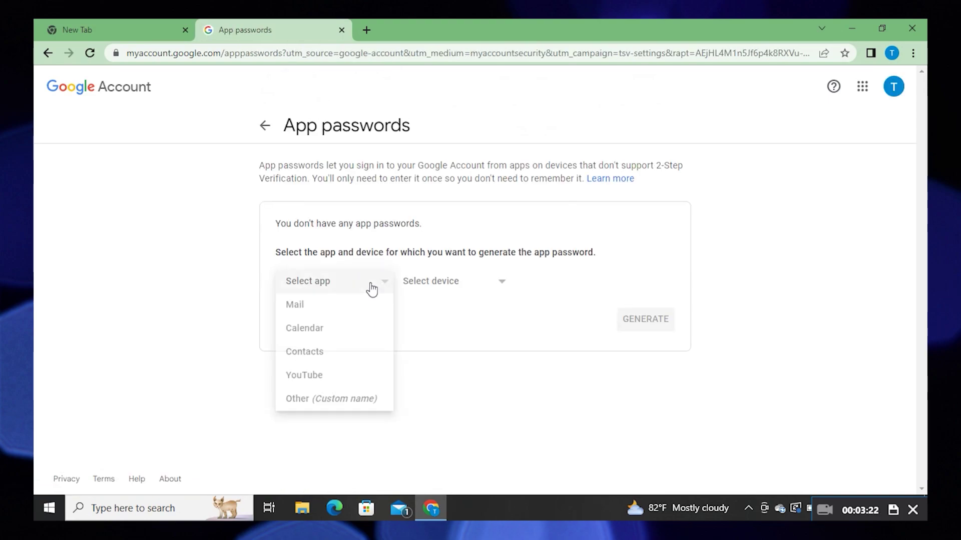
{"action": "left_click", "coordinate": [343, 399]}
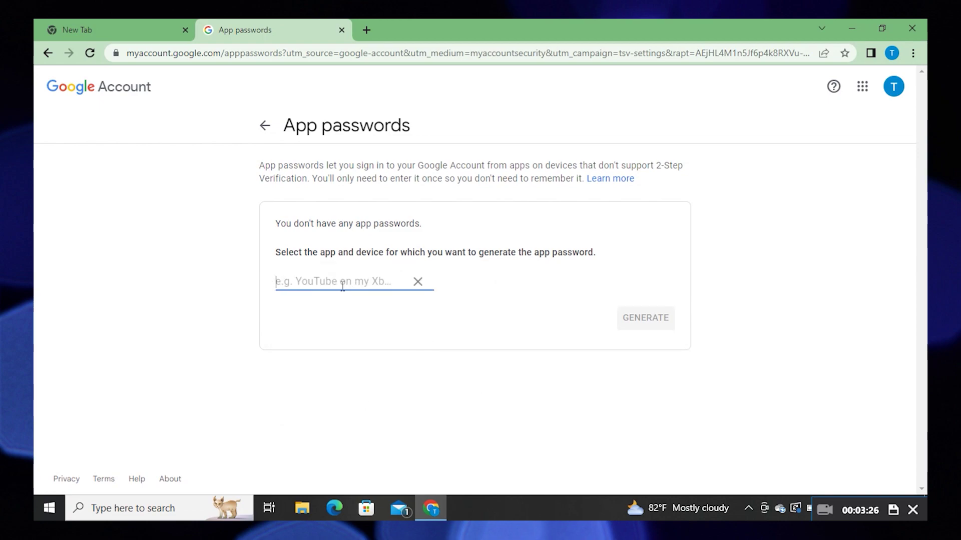
{"action": "type", "text": "qweat"}
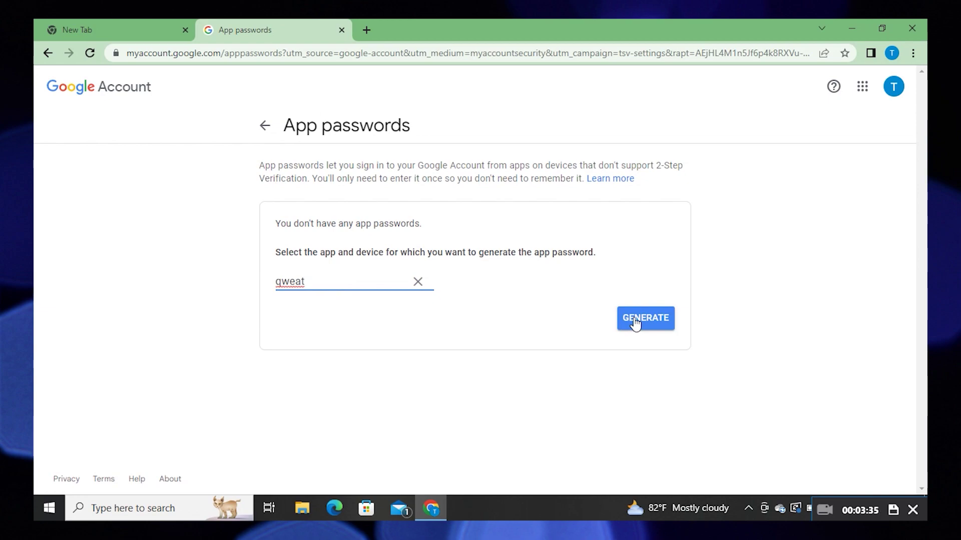
{"action": "left_click", "coordinate": [635, 323]}
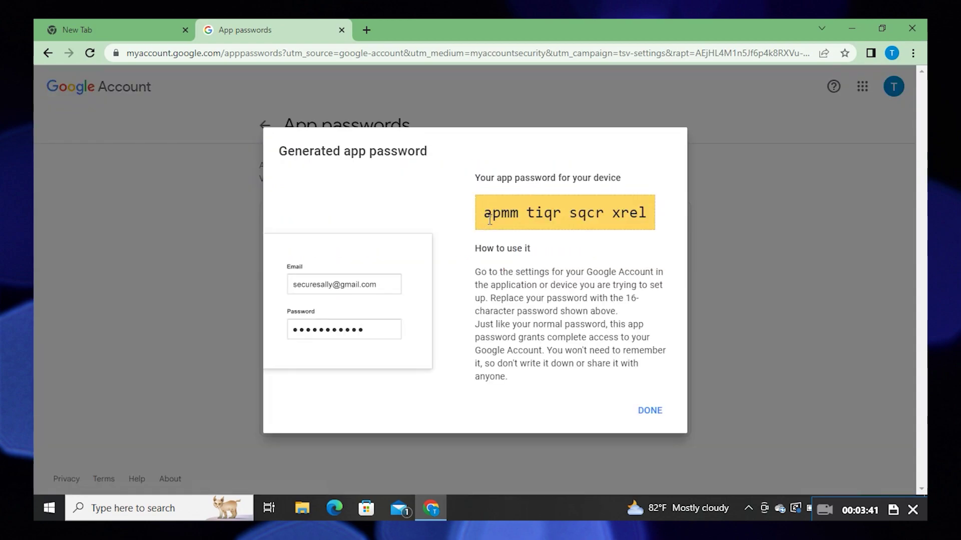
{"action": "left_click_drag", "start_coordinate": [484, 215], "coordinate": [669, 220]}
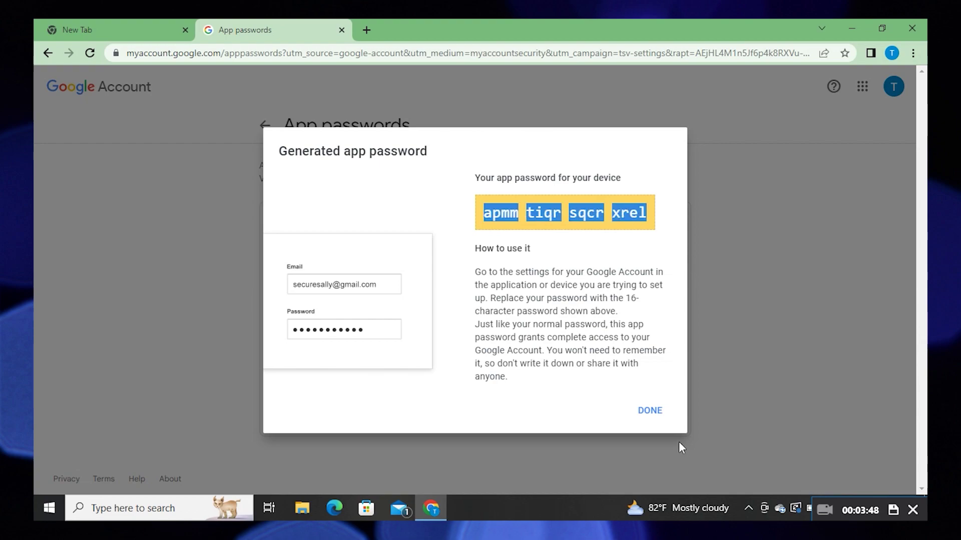
{"action": "left_click", "coordinate": [652, 418]}
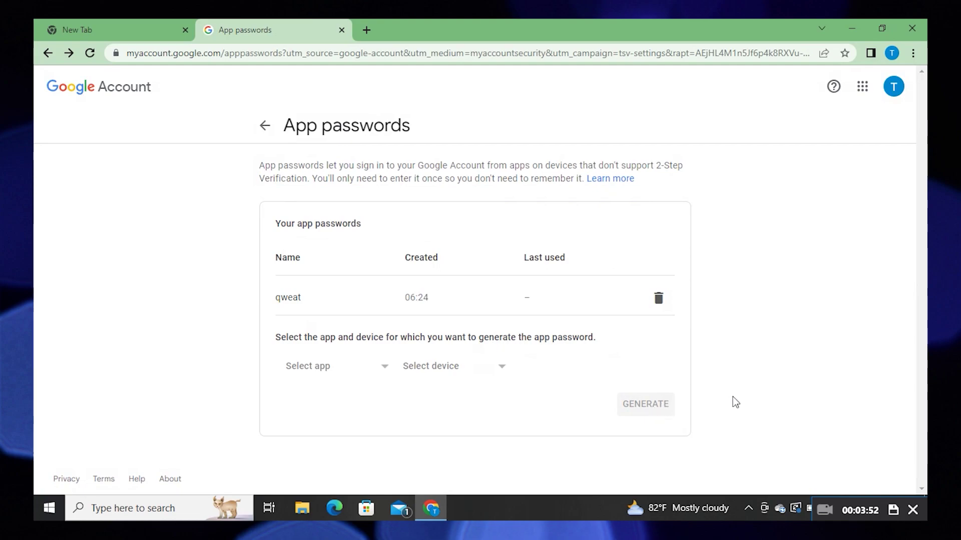
{"action": "left_click", "coordinate": [852, 28]}
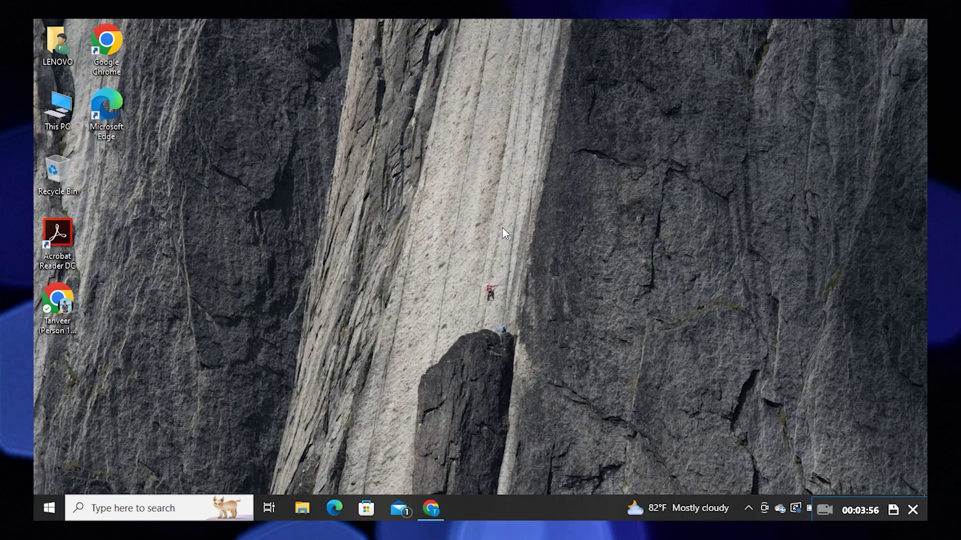